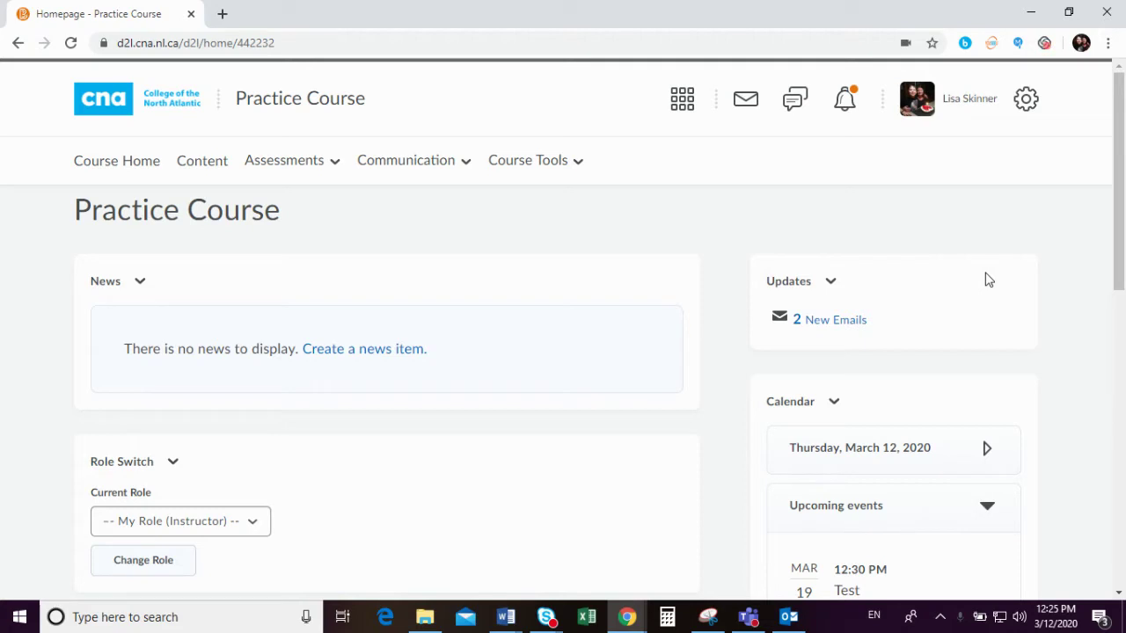
Open the course's Discussions area, then create and save a new forum titled "General Discussion"
{"action": "left_click", "coordinate": [418, 174]}
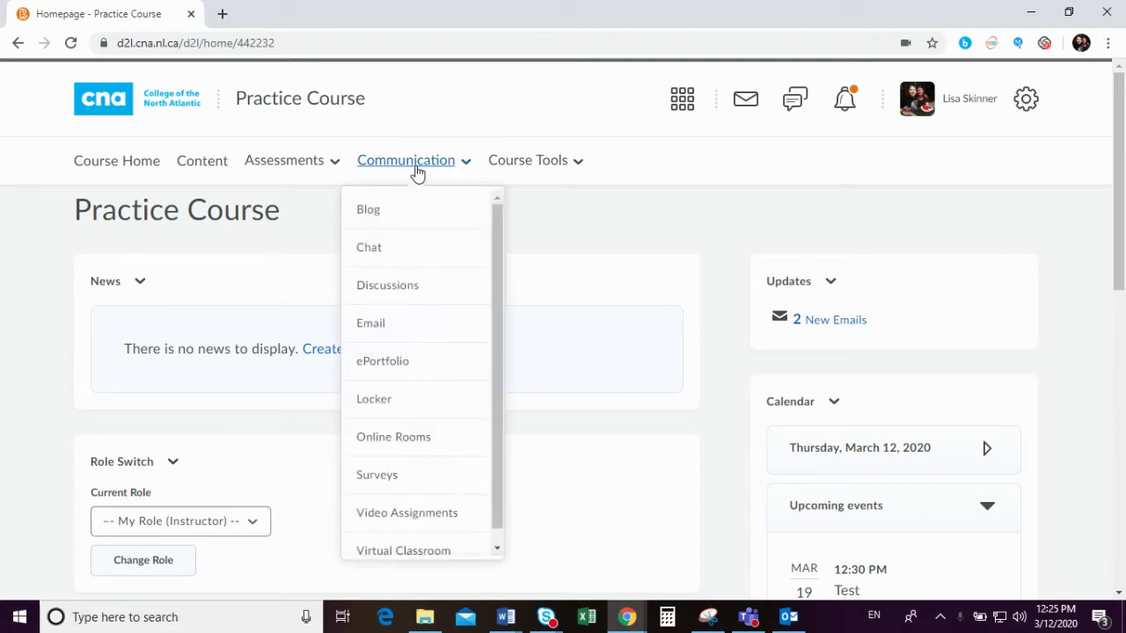
{"action": "left_click", "coordinate": [399, 293]}
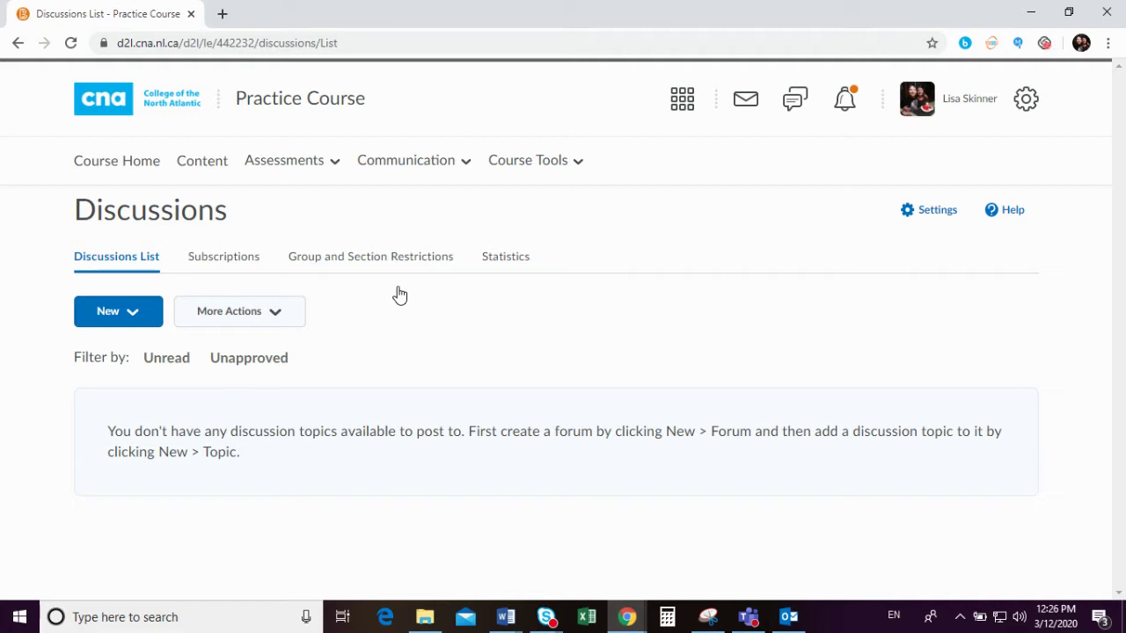
{"action": "left_click", "coordinate": [134, 315]}
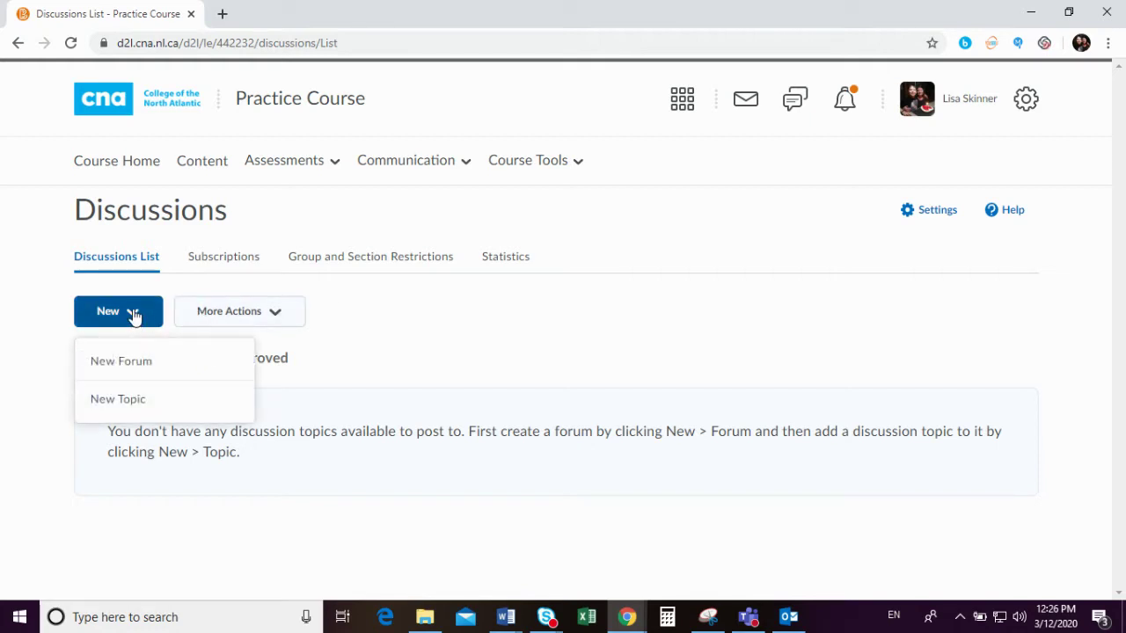
{"action": "left_click", "coordinate": [136, 373]}
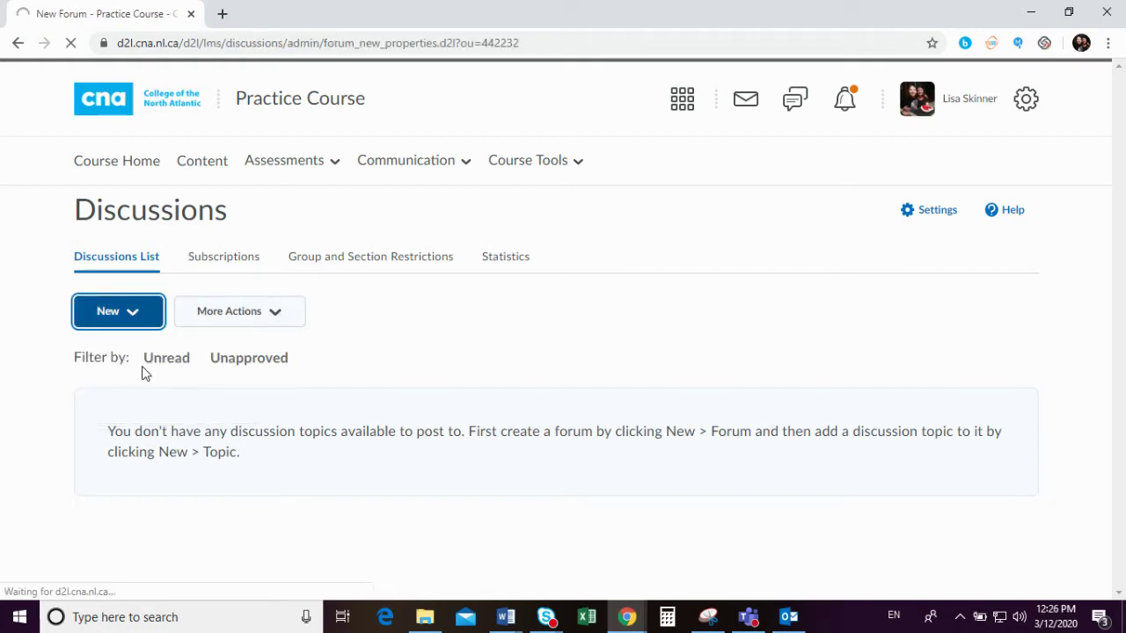
{"action": "left_click", "coordinate": [151, 415]}
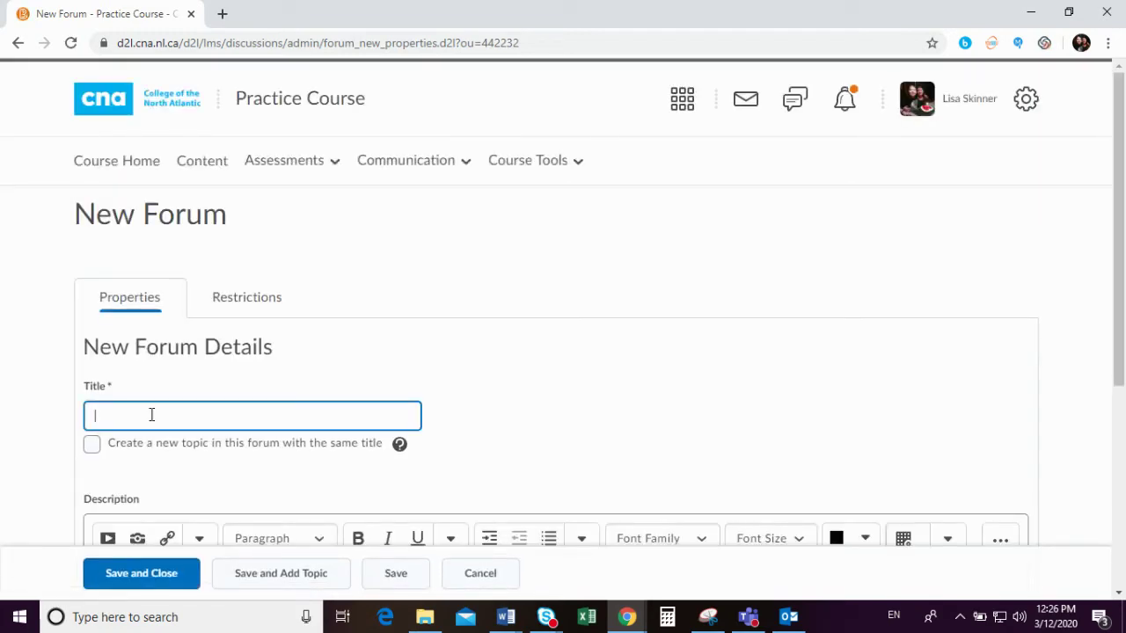
{"action": "type", "text": "General Discussion"}
{"action": "scroll", "coordinate": [151, 415], "scroll_direction": "down", "scroll_amount": 2}
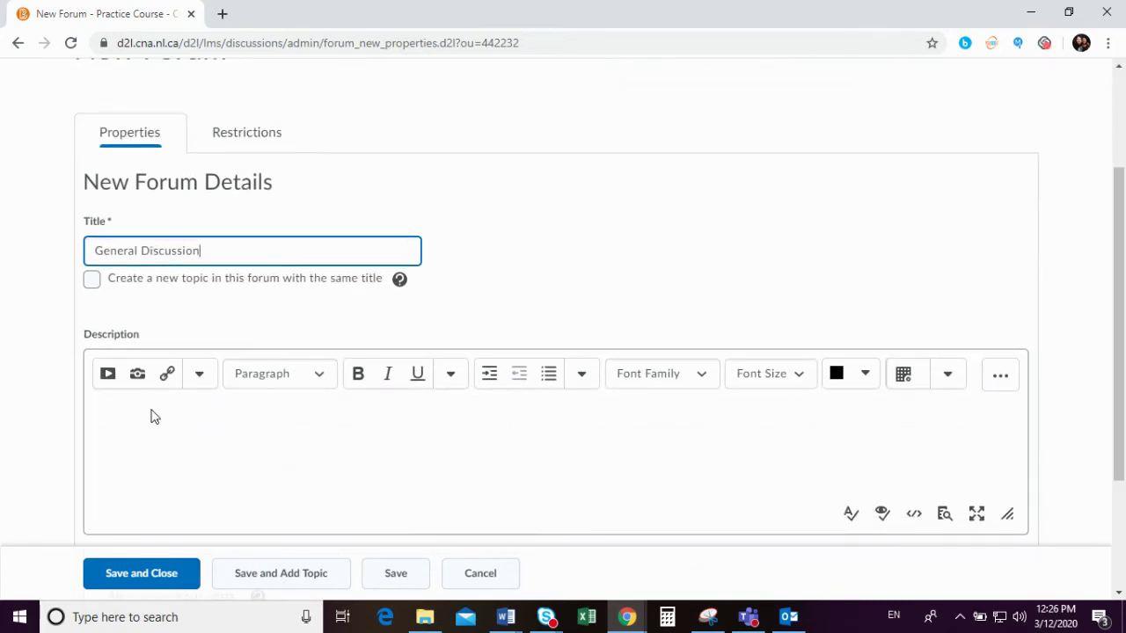
{"action": "scroll", "coordinate": [151, 415], "scroll_direction": "down", "scroll_amount": 2}
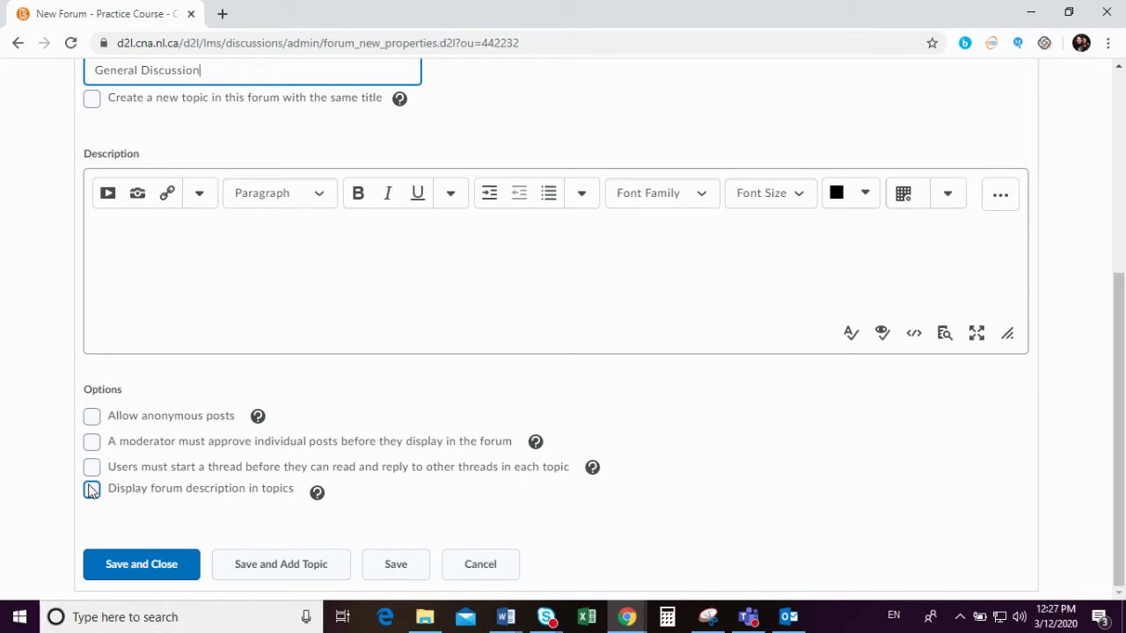
{"action": "left_click", "coordinate": [142, 568]}
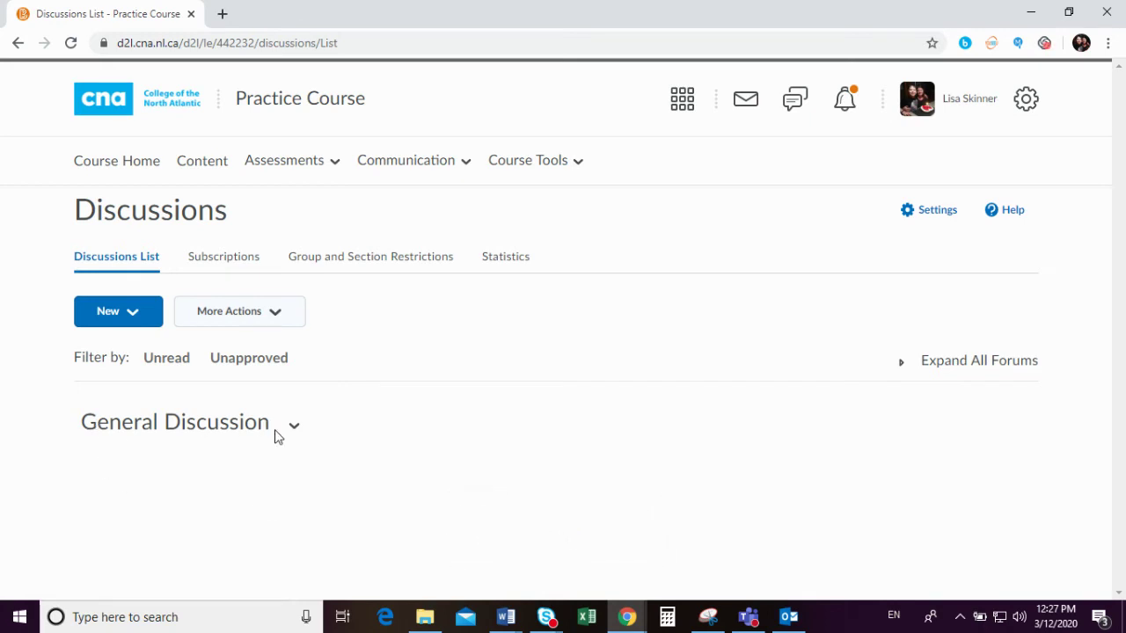
Create and save a second forum titled "Graded Discussions"
{"action": "left_click", "coordinate": [130, 313]}
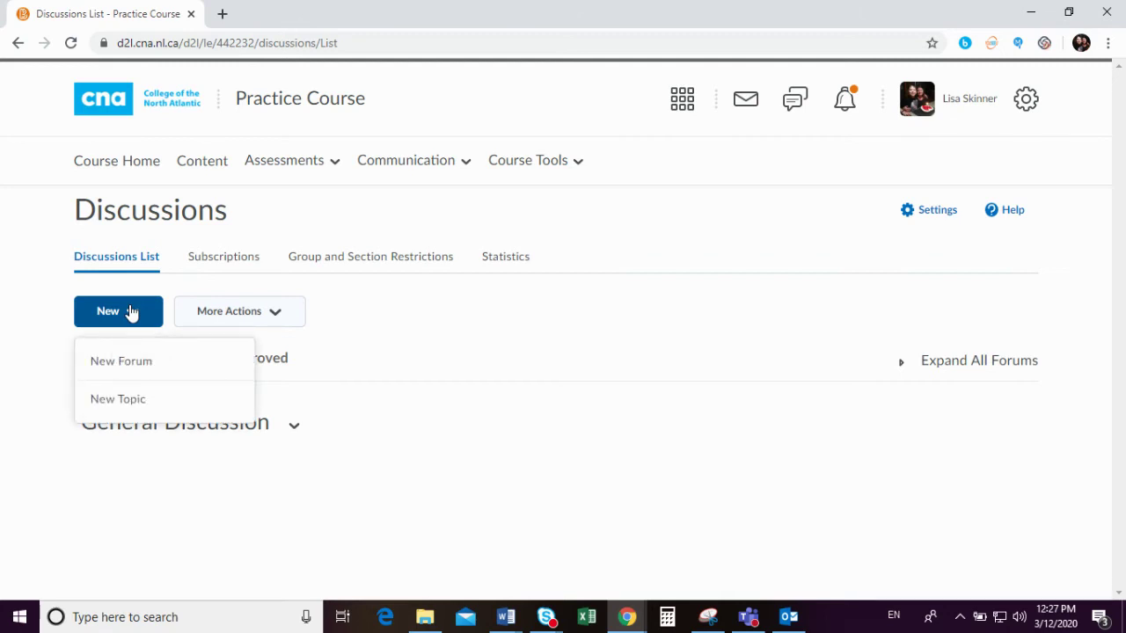
{"action": "left_click", "coordinate": [128, 364]}
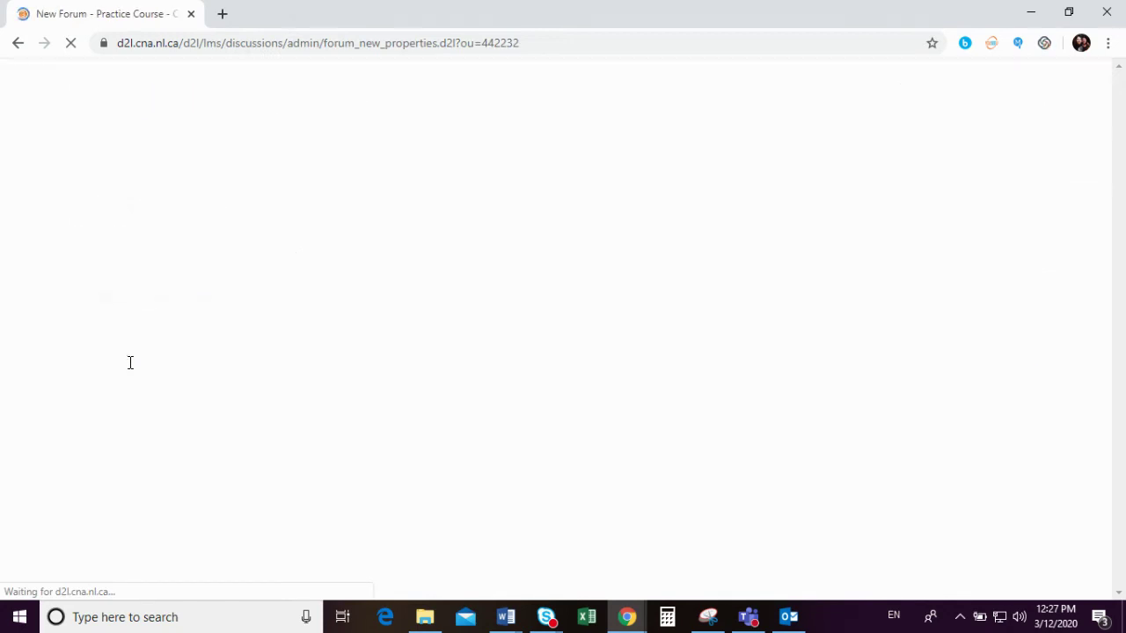
{"action": "left_click", "coordinate": [123, 415]}
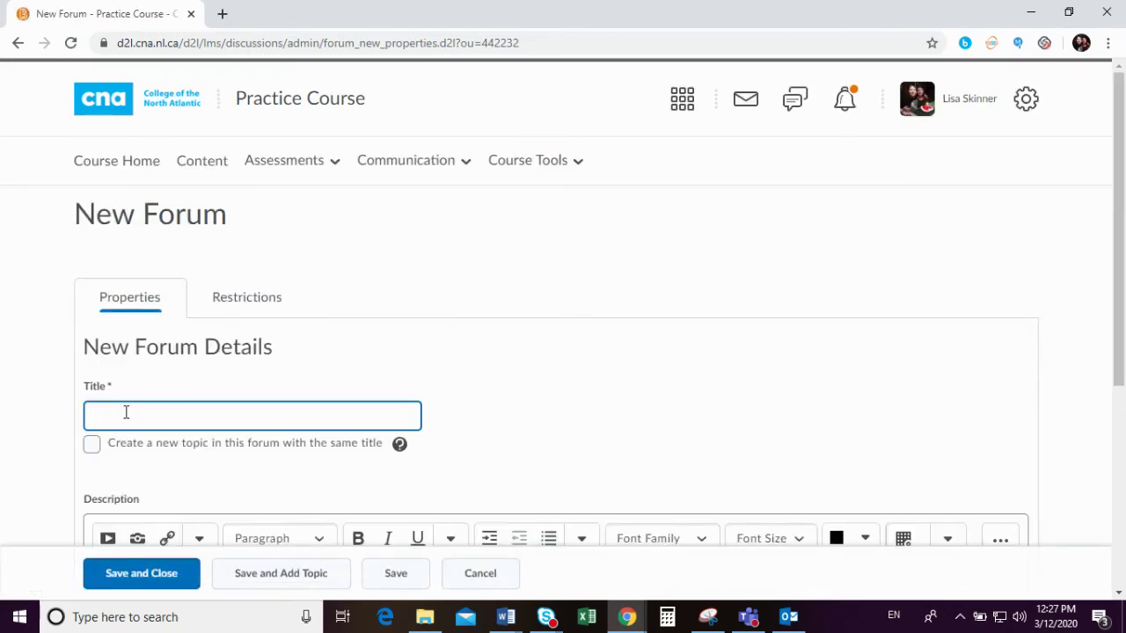
{"action": "type", "text": "Graded Discussions"}
{"action": "scroll", "coordinate": [126, 412], "scroll_direction": "down", "scroll_amount": 1}
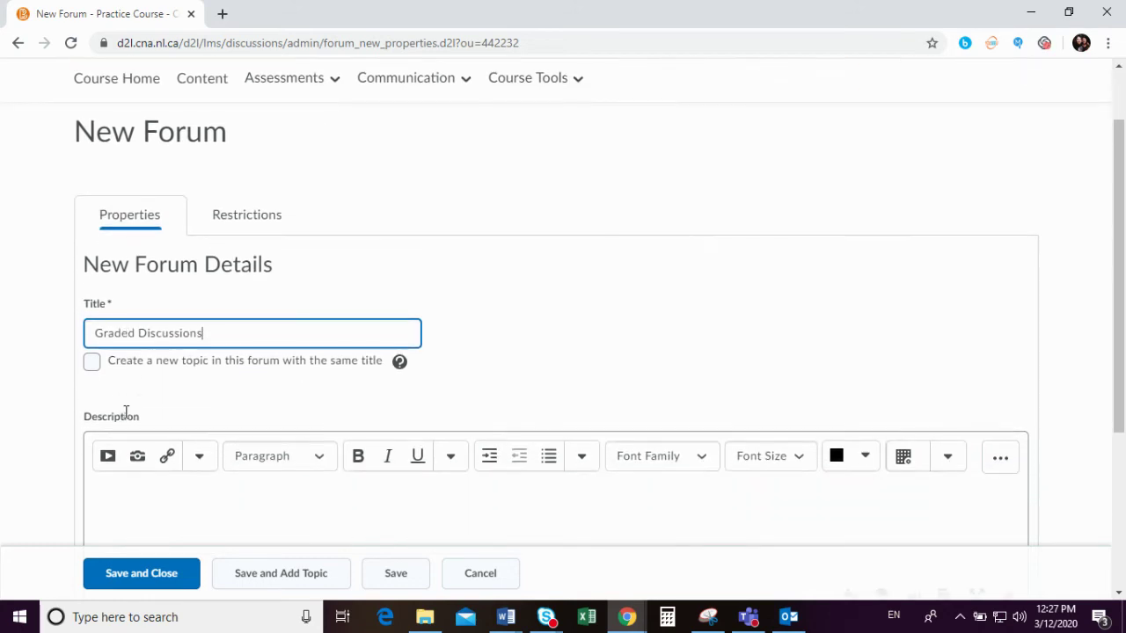
{"action": "scroll", "coordinate": [125, 411], "scroll_direction": "down", "scroll_amount": 3}
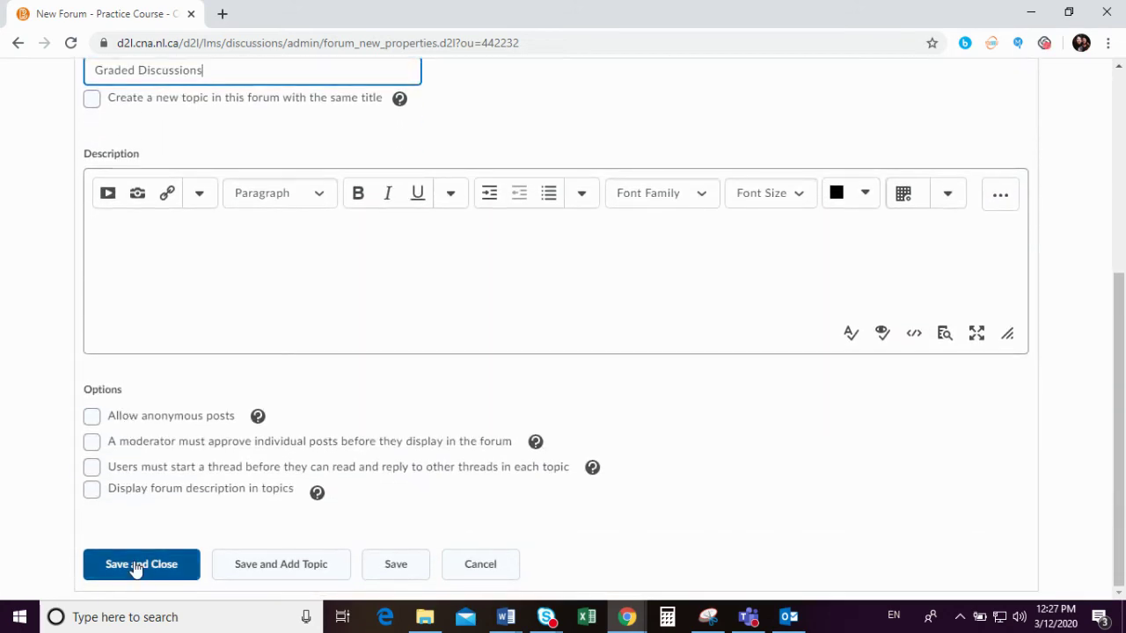
{"action": "left_click", "coordinate": [134, 565]}
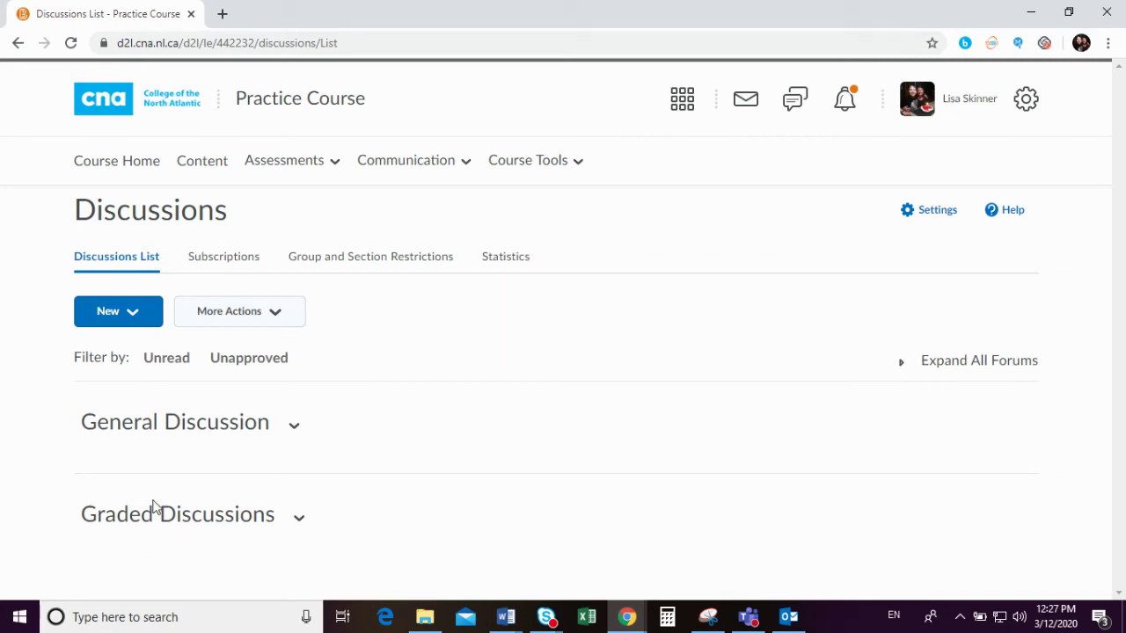
Start a new discussion topic and assign it to the General Discussion forum
{"action": "left_click", "coordinate": [132, 314]}
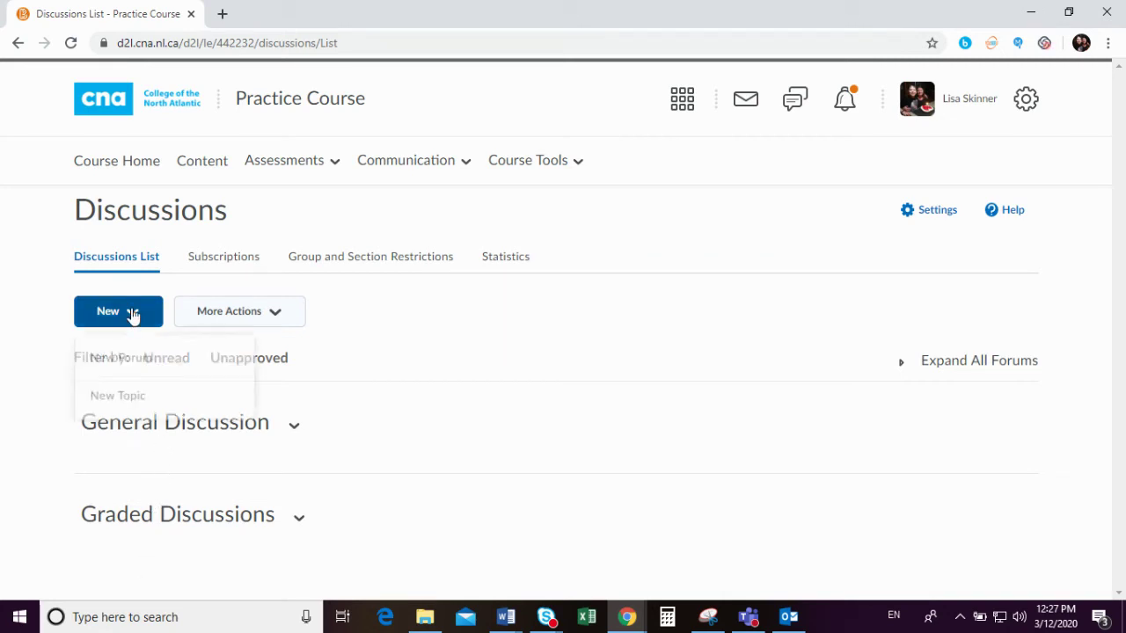
{"action": "left_click", "coordinate": [125, 404]}
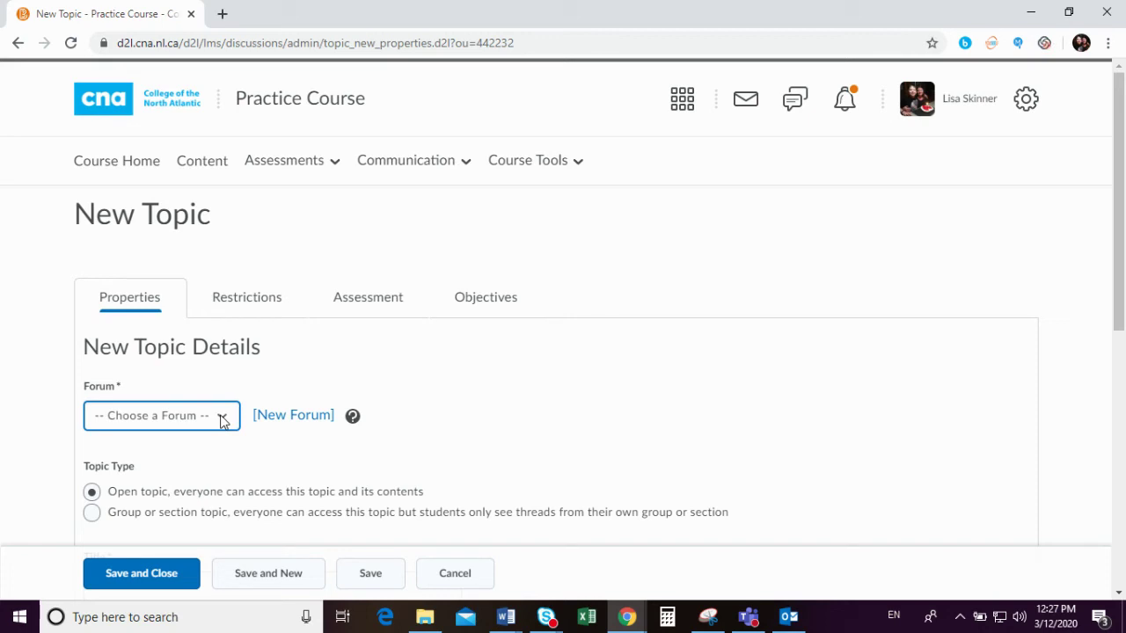
{"action": "left_click", "coordinate": [222, 421]}
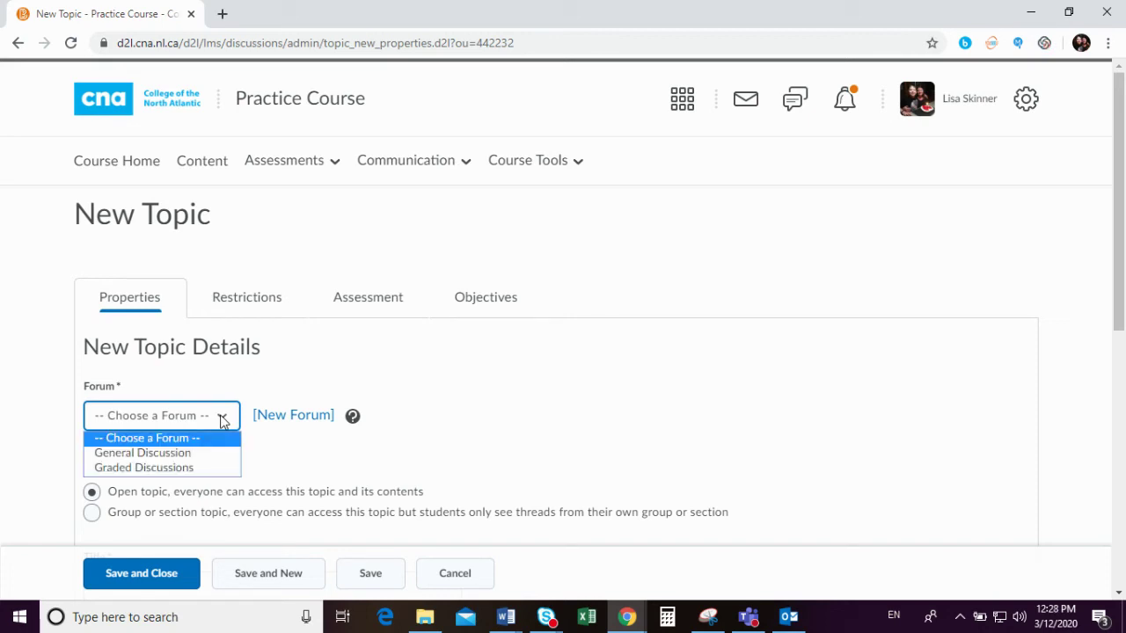
{"action": "left_click", "coordinate": [186, 452]}
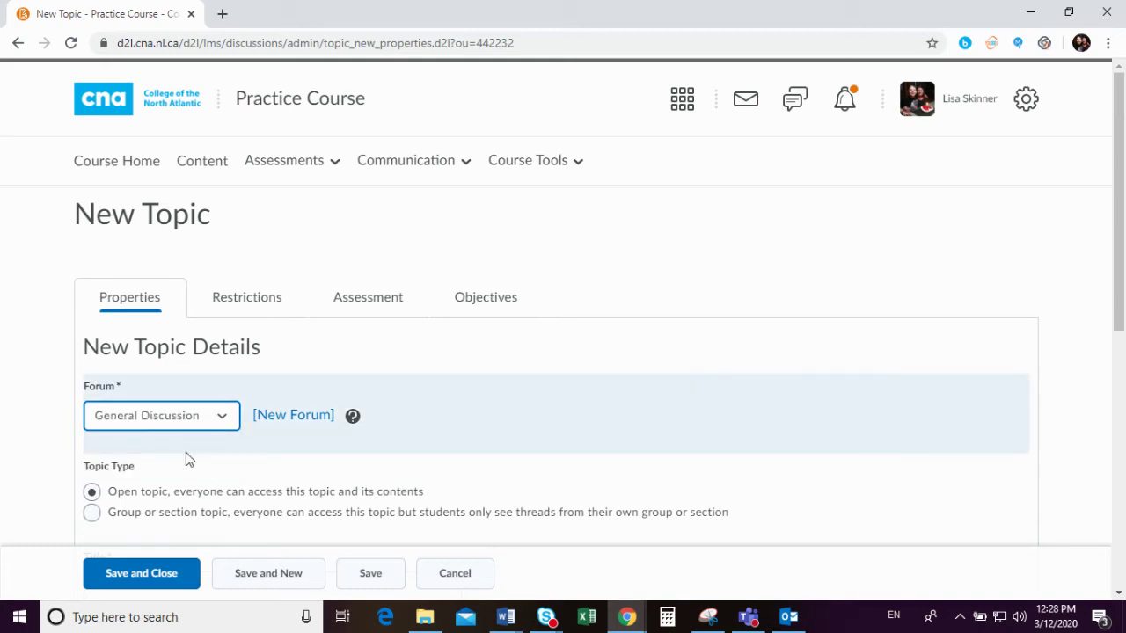
Title the new topic "Student Lounge", leave its description empty, and save and close it
{"action": "scroll", "coordinate": [304, 452], "scroll_direction": "down", "scroll_amount": 1}
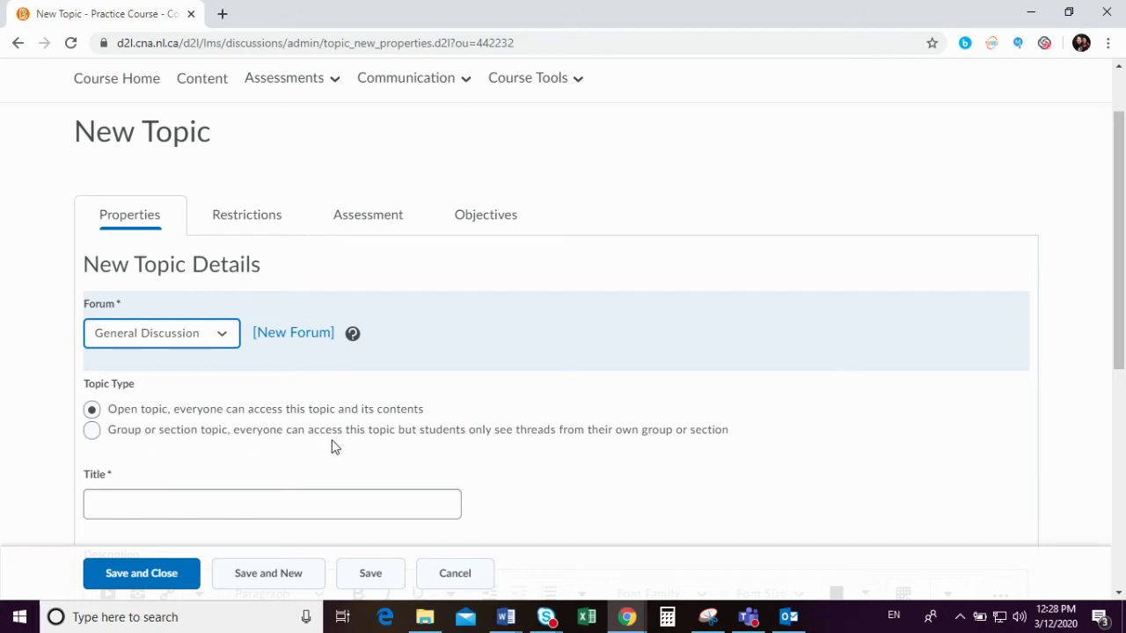
{"action": "scroll", "coordinate": [208, 424], "scroll_direction": "down", "scroll_amount": 1}
{"action": "left_click", "coordinate": [115, 426]}
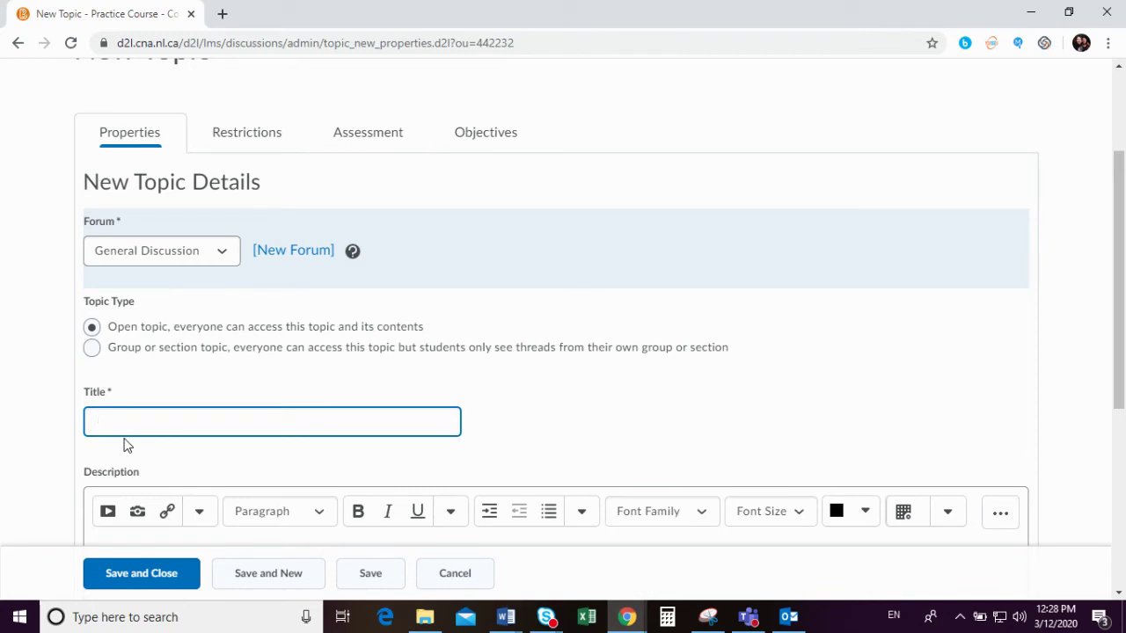
{"action": "type", "text": "Student Lounge"}
{"action": "scroll", "coordinate": [130, 435], "scroll_direction": "down", "scroll_amount": 2}
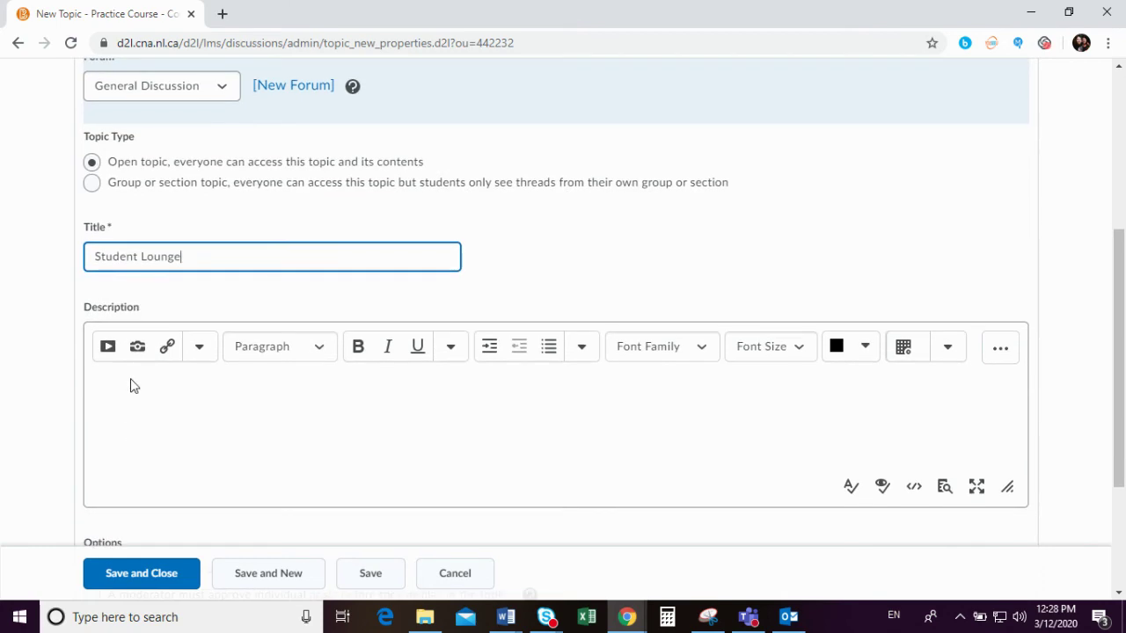
{"action": "left_click", "coordinate": [131, 387]}
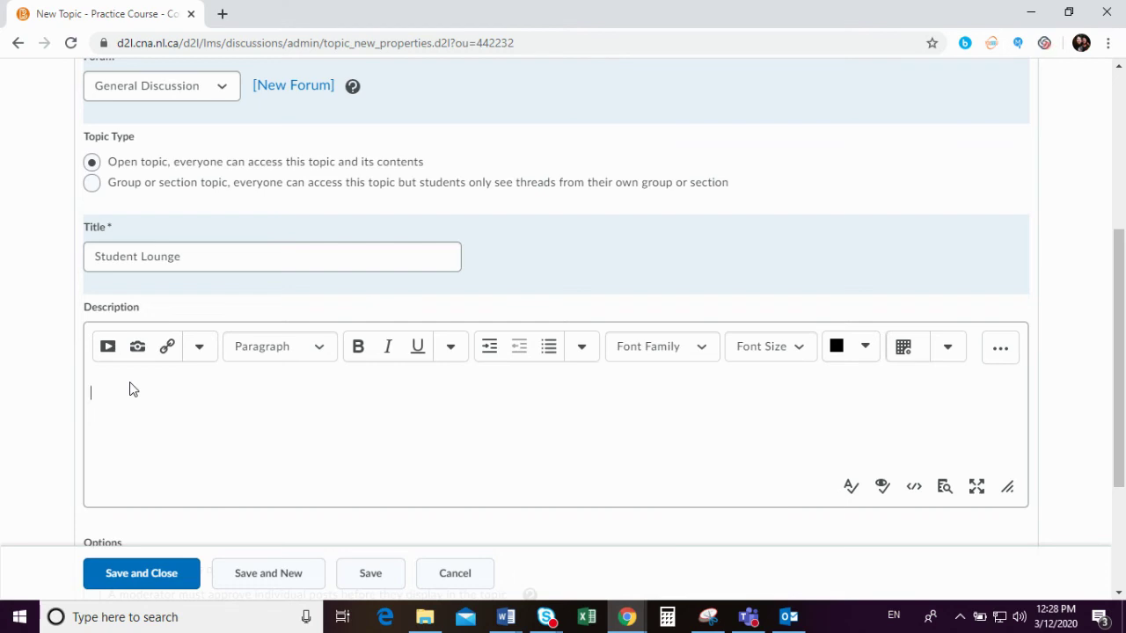
{"action": "scroll", "coordinate": [132, 389], "scroll_direction": "down", "scroll_amount": 2}
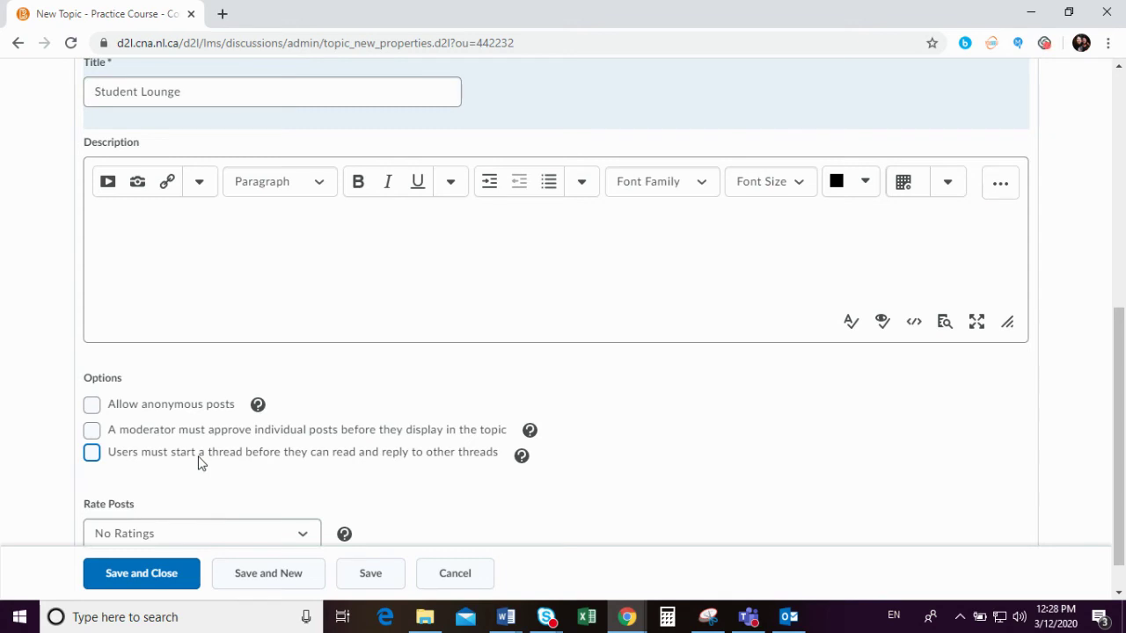
{"action": "scroll", "coordinate": [198, 463], "scroll_direction": "down", "scroll_amount": 1}
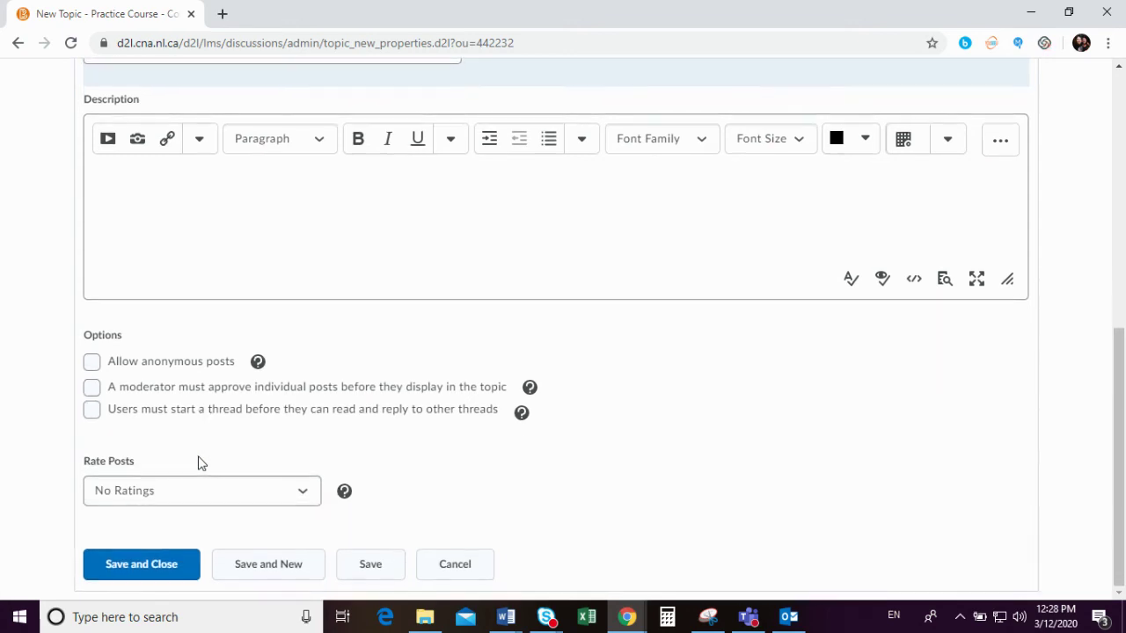
{"action": "left_click", "coordinate": [145, 566]}
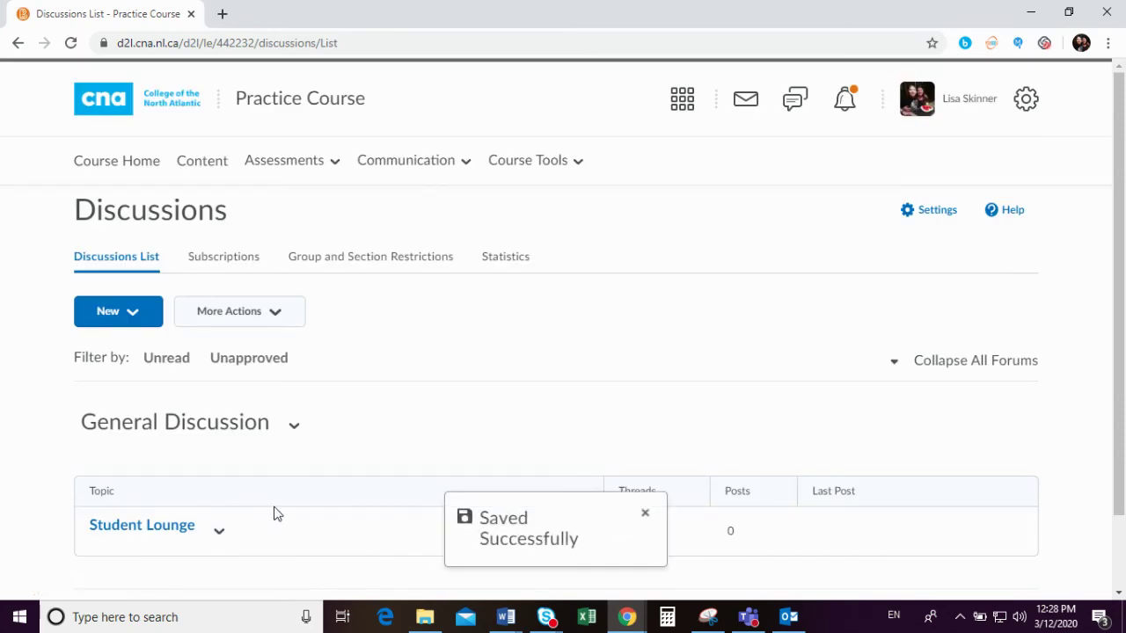
{"action": "left_click_drag", "start_coordinate": [84, 425], "coordinate": [242, 469]}
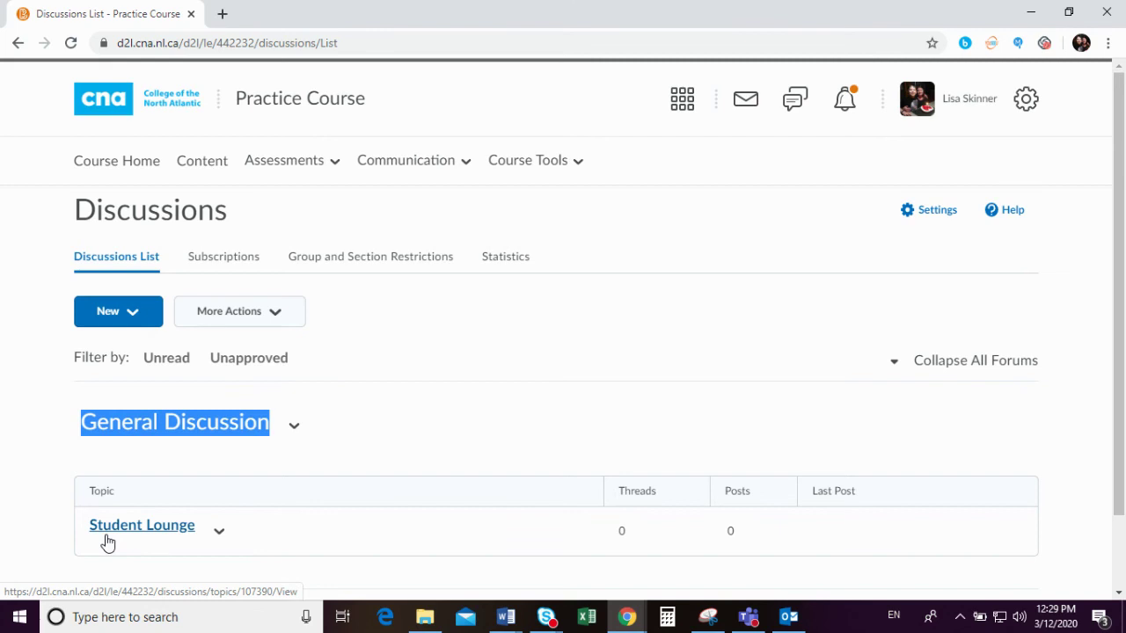
{"action": "left_click", "coordinate": [396, 373]}
Add a topic to the Graded Discussions forum and title it "Discussion Posting 1"
{"action": "scroll", "coordinate": [396, 373], "scroll_direction": "down", "scroll_amount": 1}
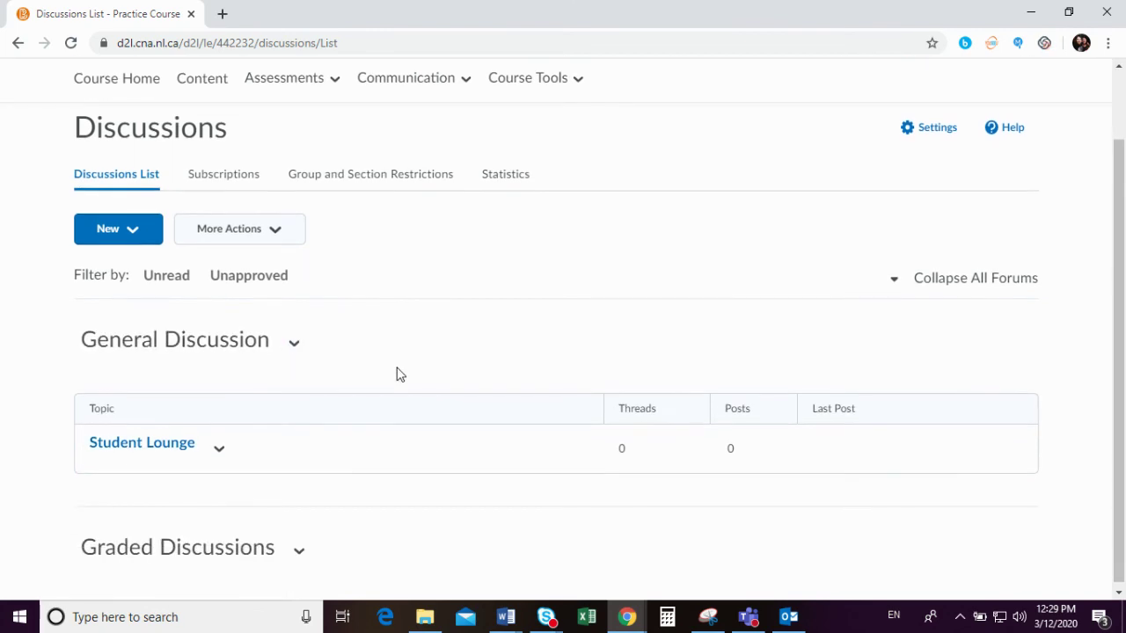
{"action": "left_click", "coordinate": [299, 550]}
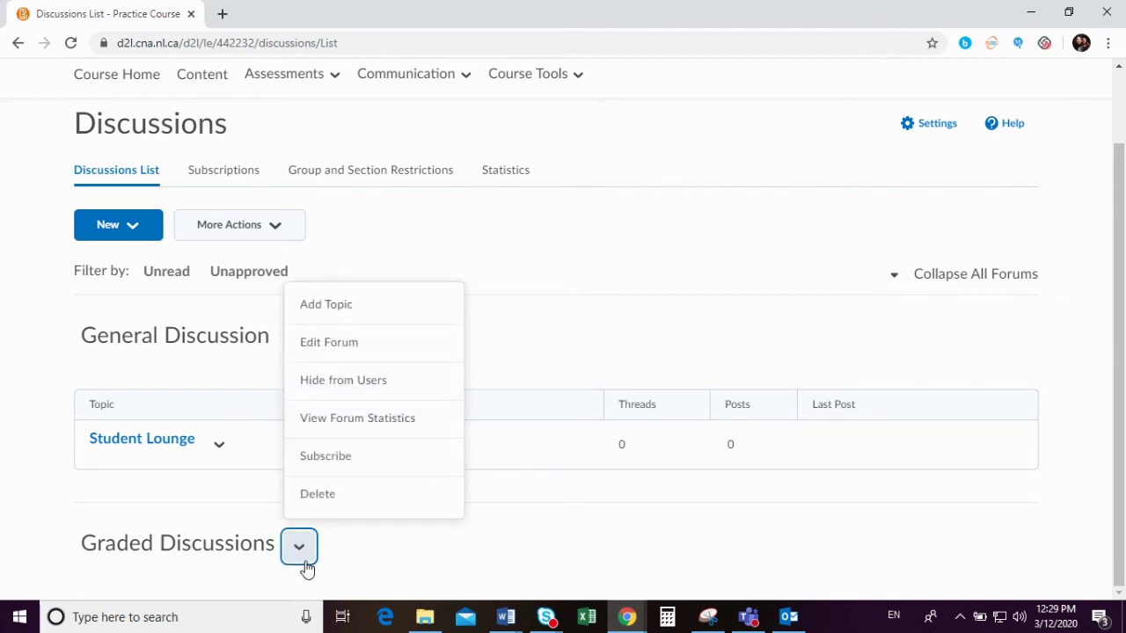
{"action": "left_click", "coordinate": [336, 307]}
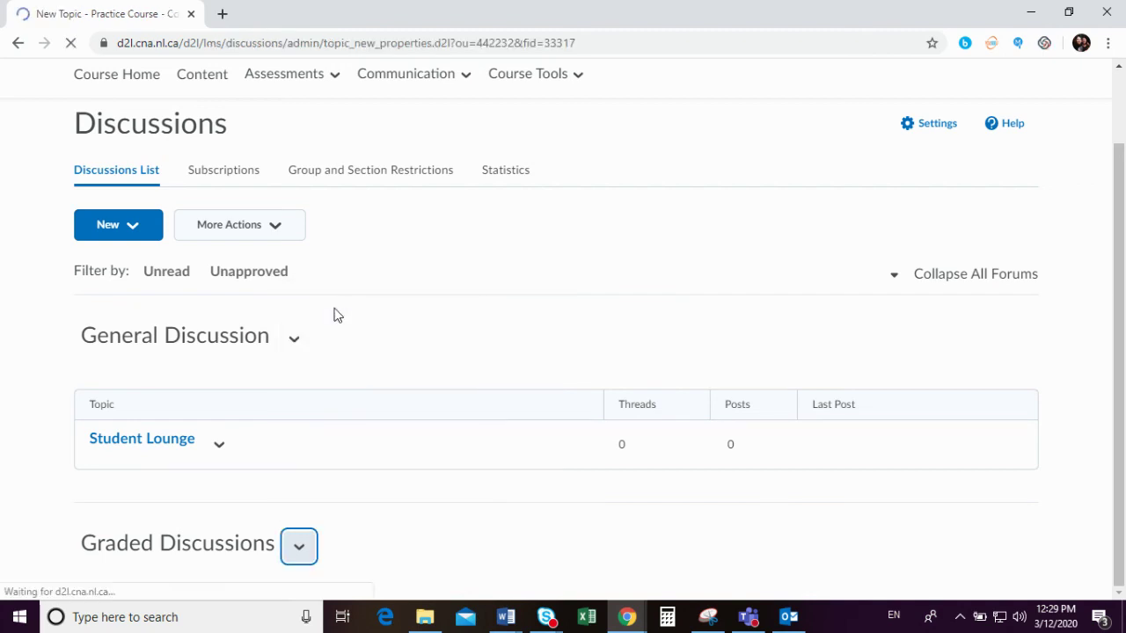
{"action": "scroll", "coordinate": [185, 422], "scroll_direction": "down", "scroll_amount": 2}
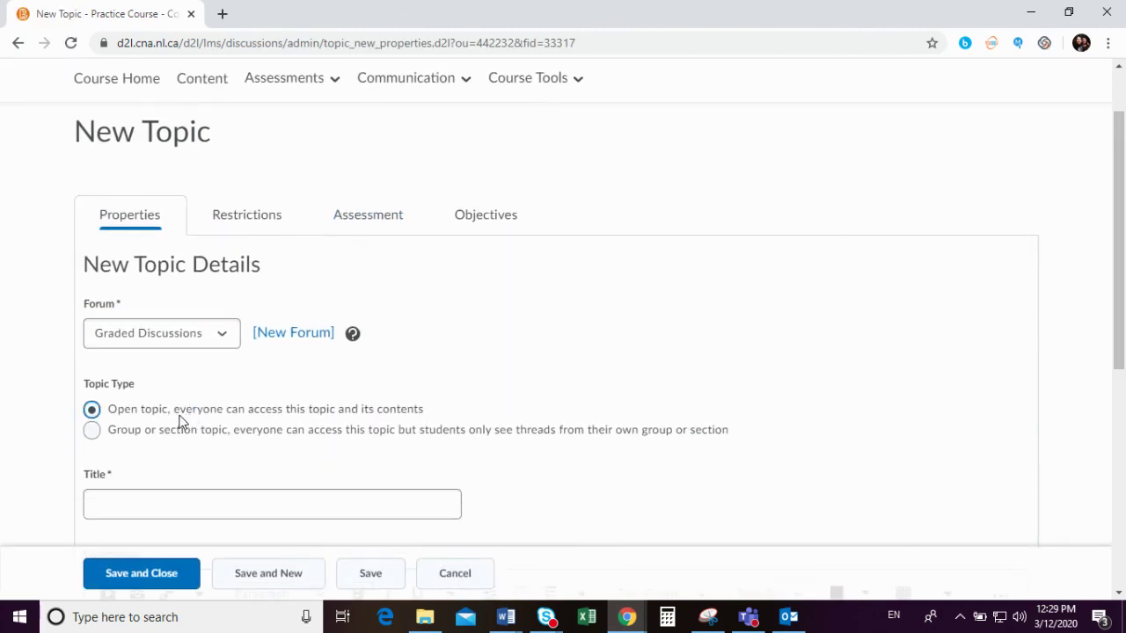
{"action": "left_click", "coordinate": [124, 422]}
{"action": "type", "text": "D"}
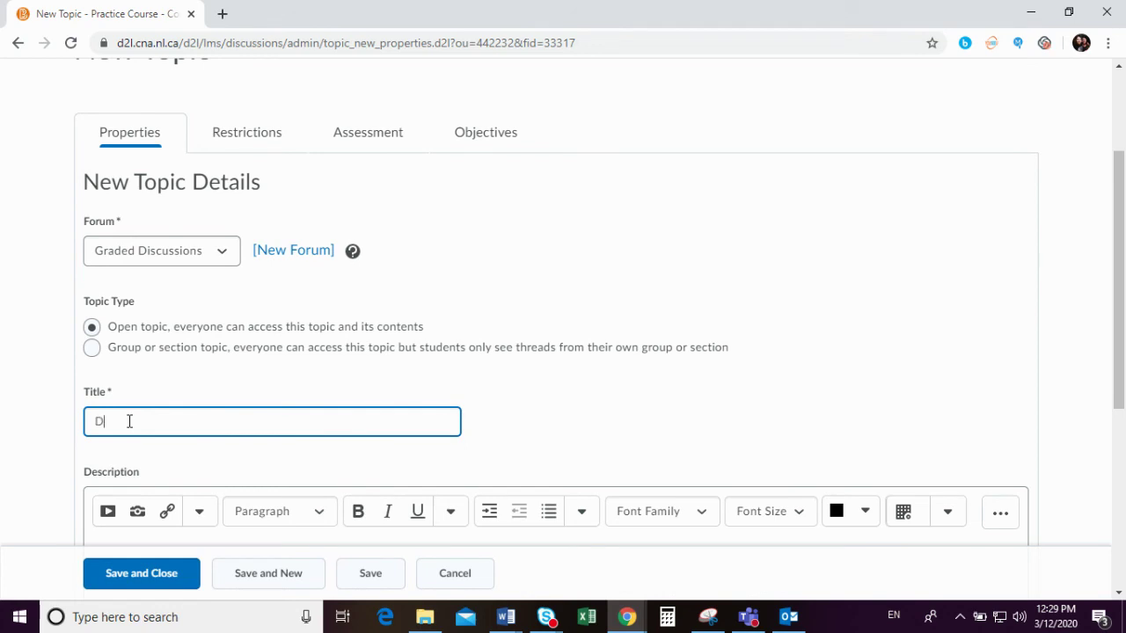
{"action": "type", "text": "iscussion Posting 1"}
Require users to start a thread before they can read and reply to others in this topic, then save and close it
{"action": "scroll", "coordinate": [130, 422], "scroll_direction": "down", "scroll_amount": 2}
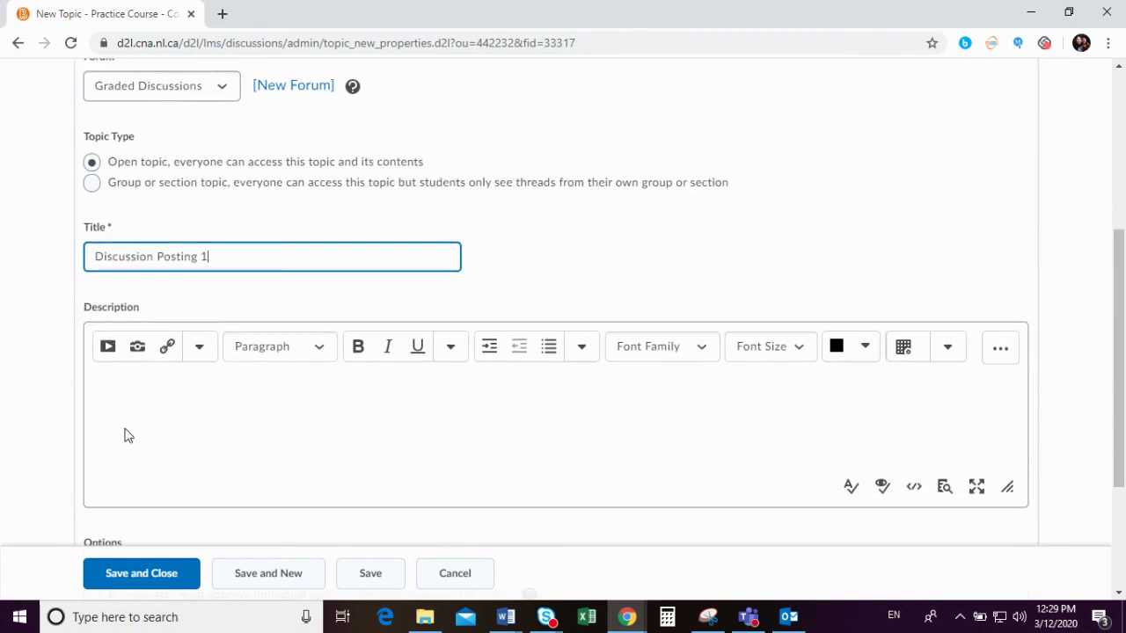
{"action": "left_click", "coordinate": [113, 385]}
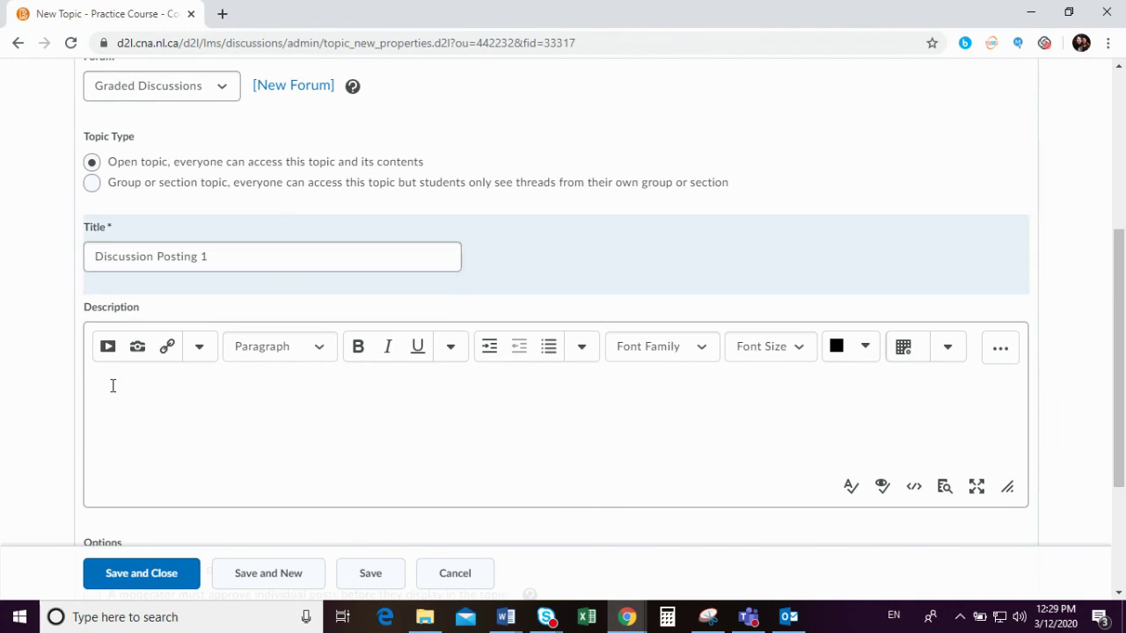
{"action": "scroll", "coordinate": [113, 385], "scroll_direction": "down", "scroll_amount": 2}
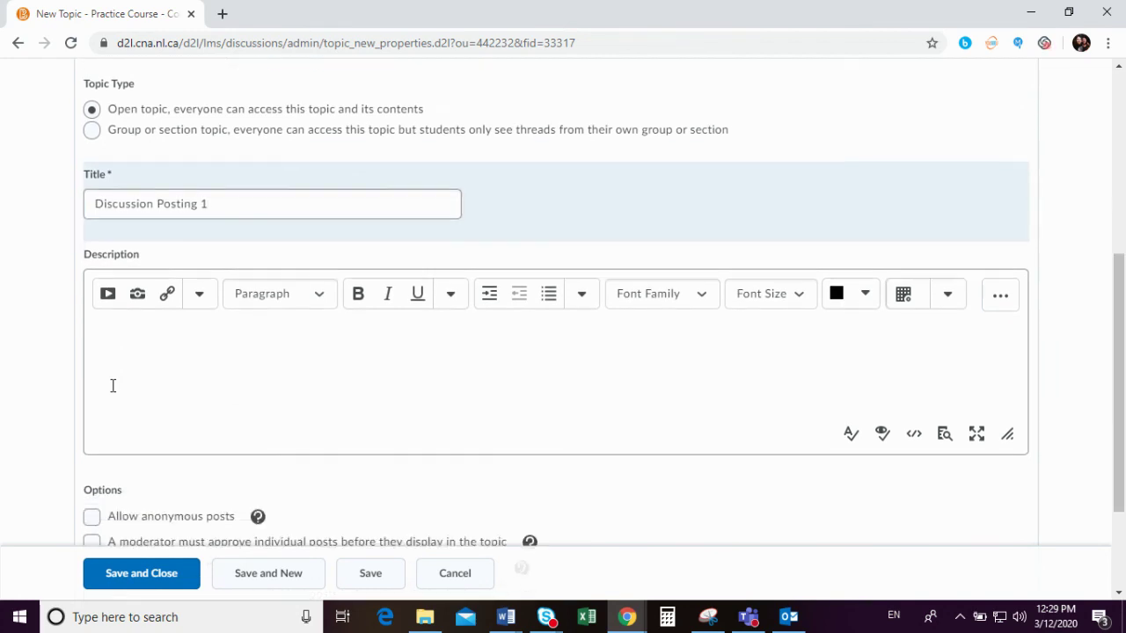
{"action": "left_click", "coordinate": [92, 453]}
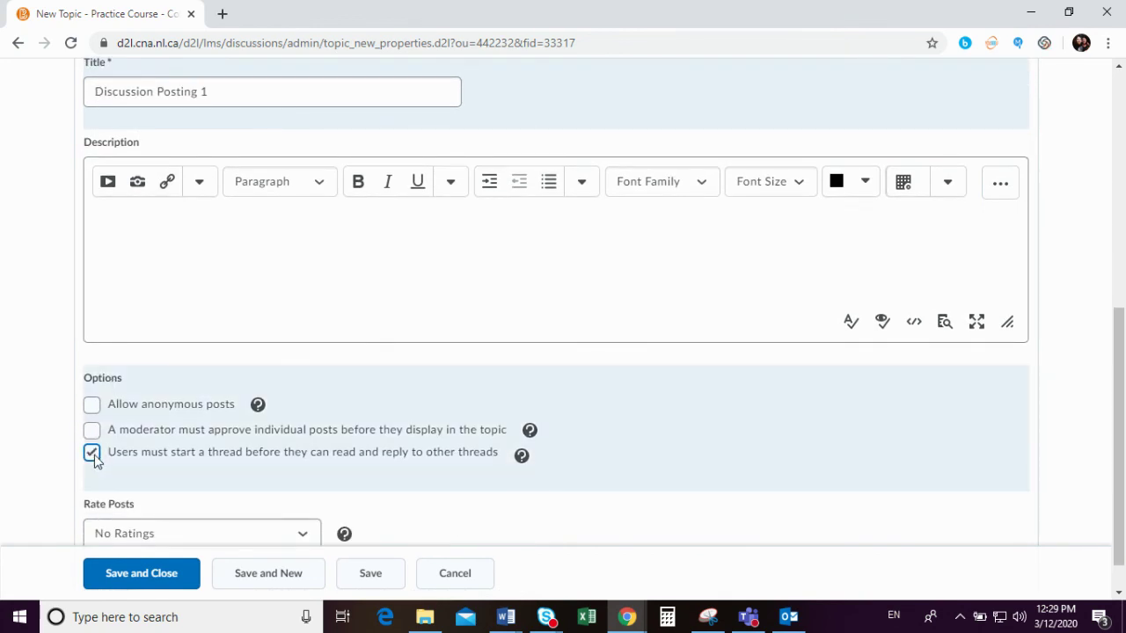
{"action": "scroll", "coordinate": [93, 460], "scroll_direction": "down", "scroll_amount": 1}
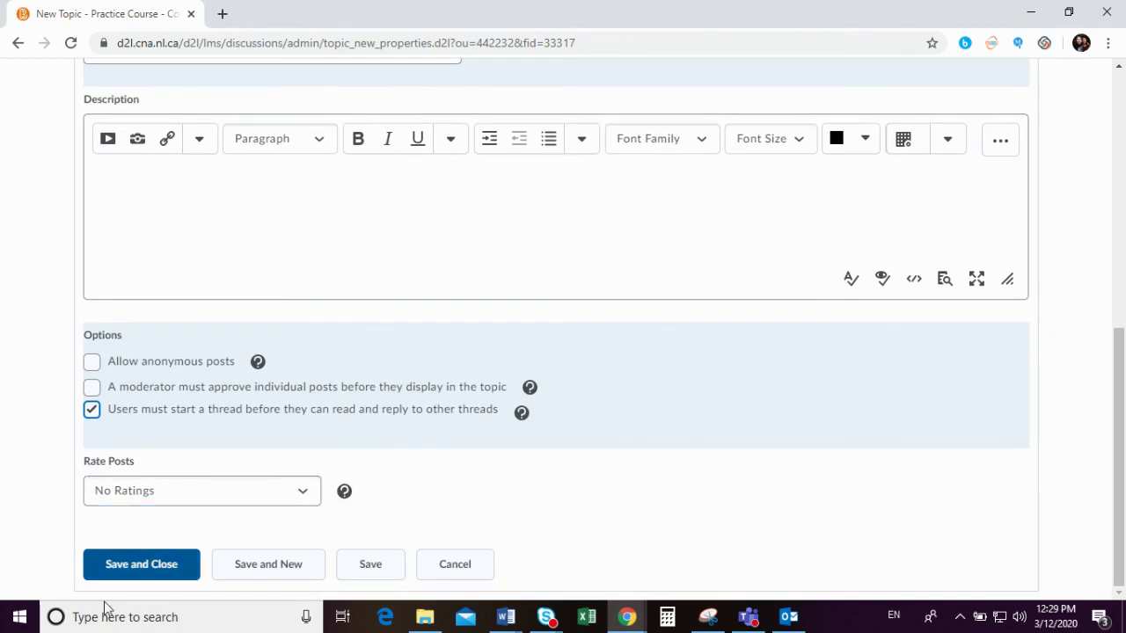
{"action": "left_click", "coordinate": [116, 567]}
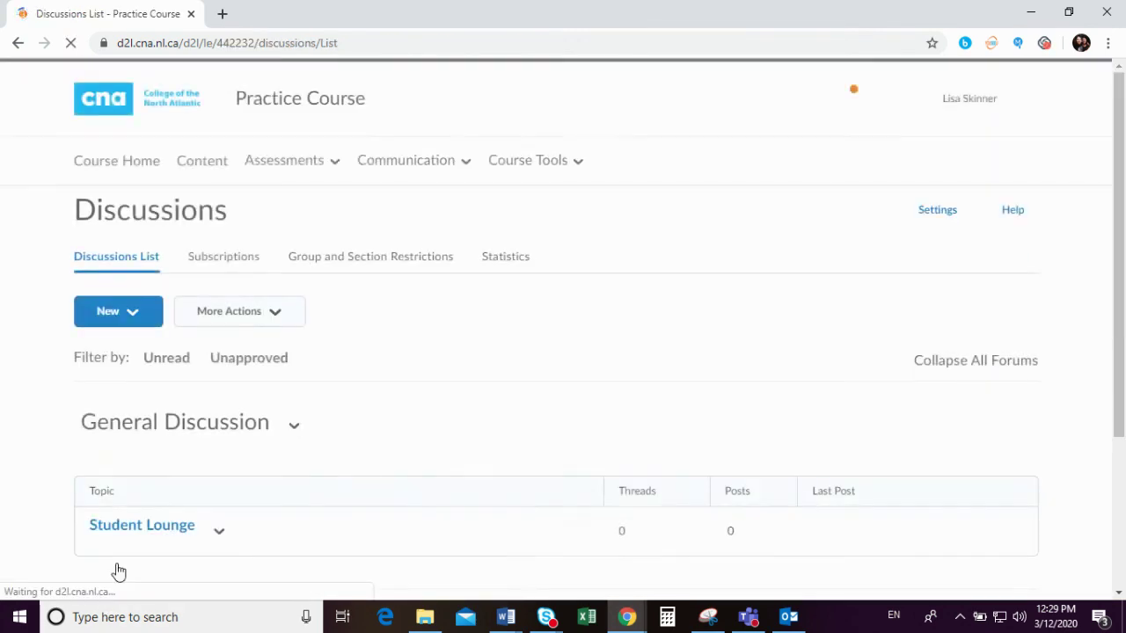
{"action": "scroll", "coordinate": [407, 413], "scroll_direction": "down", "scroll_amount": 3}
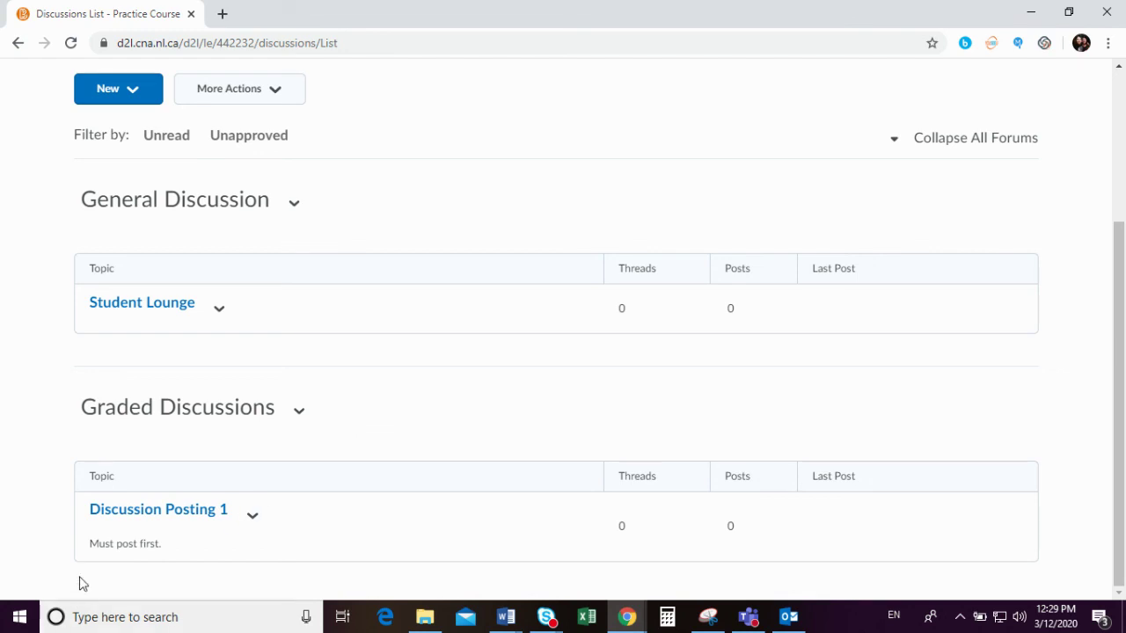
{"action": "left_click_drag", "start_coordinate": [89, 547], "coordinate": [164, 554]}
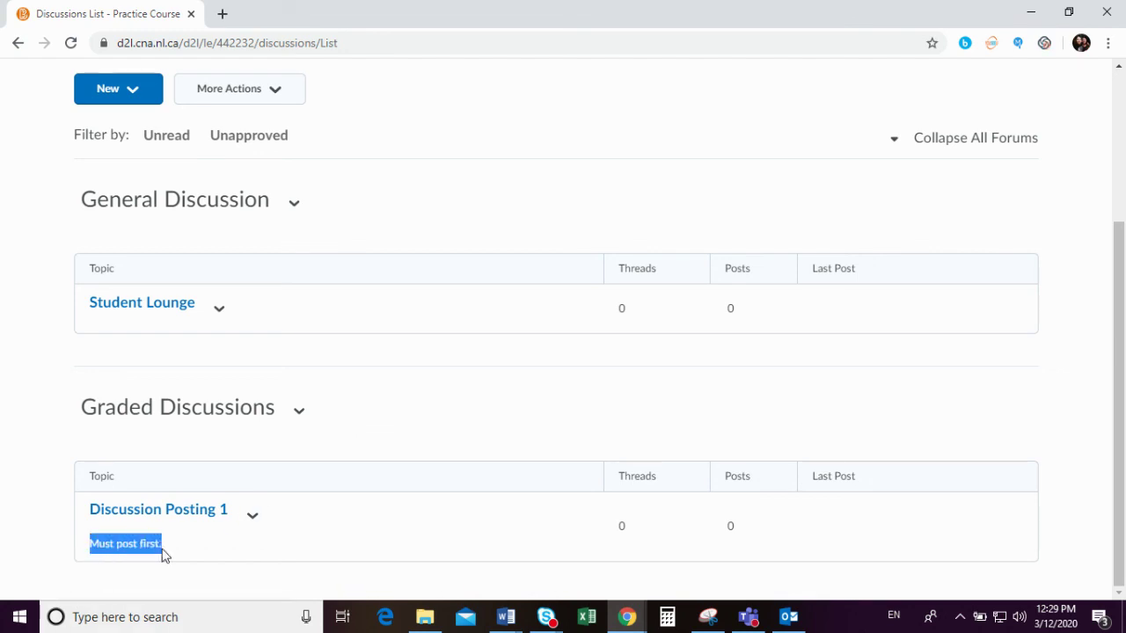
{"action": "left_click", "coordinate": [350, 227]}
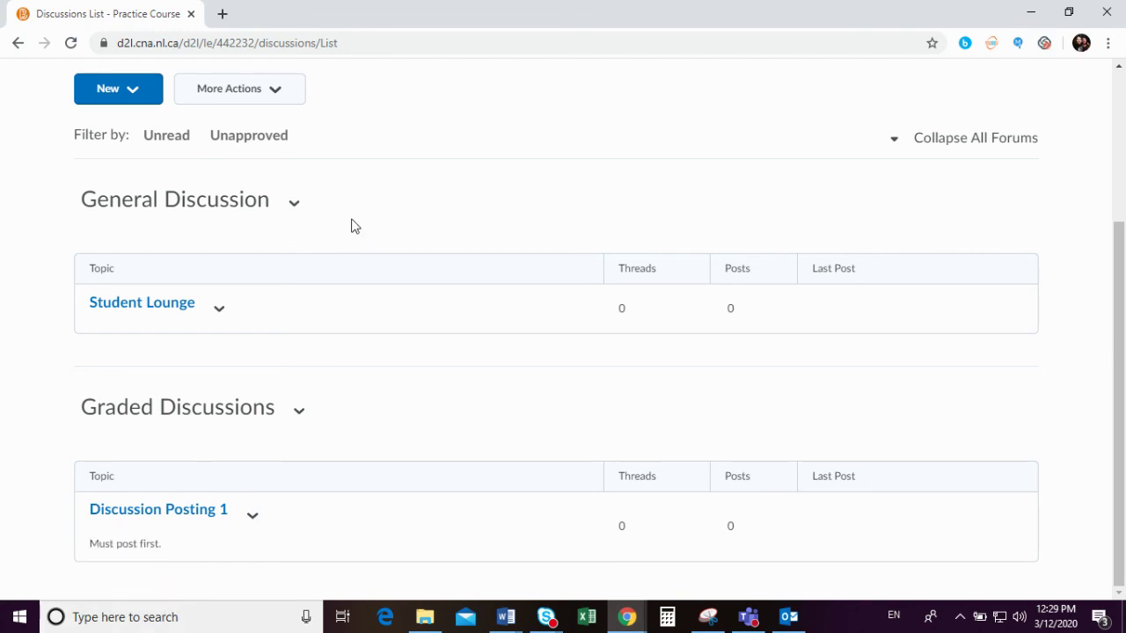